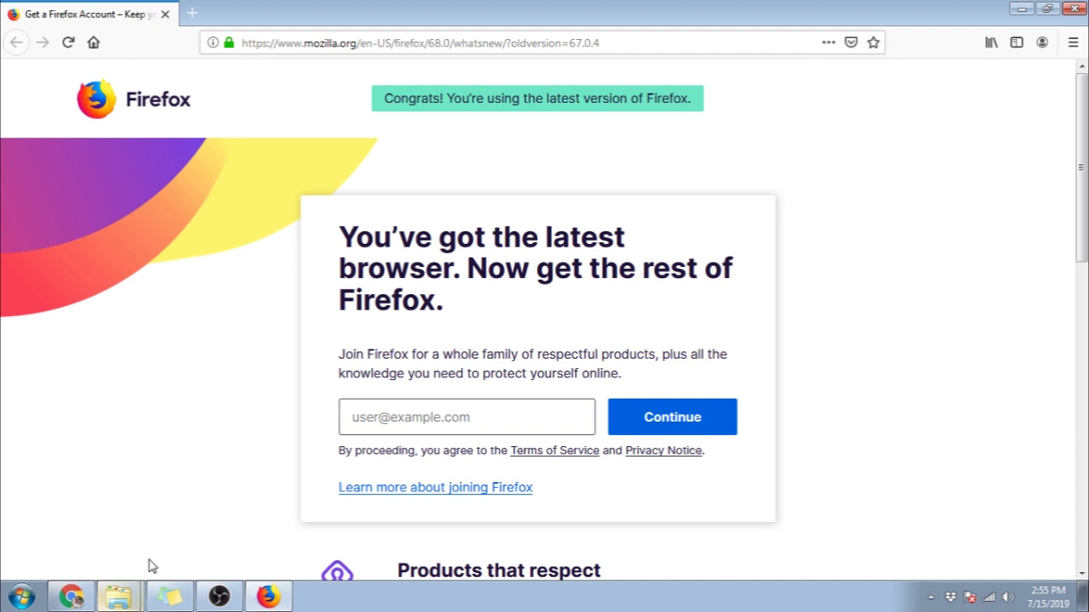
key(ctrl+l)
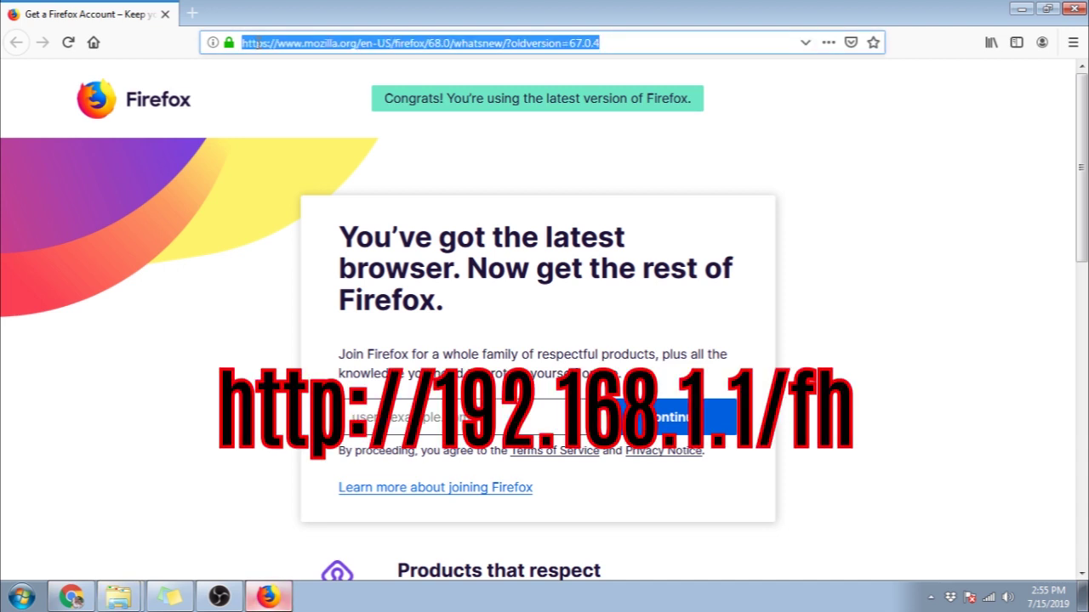
text(http://192.168.1.1/fh)
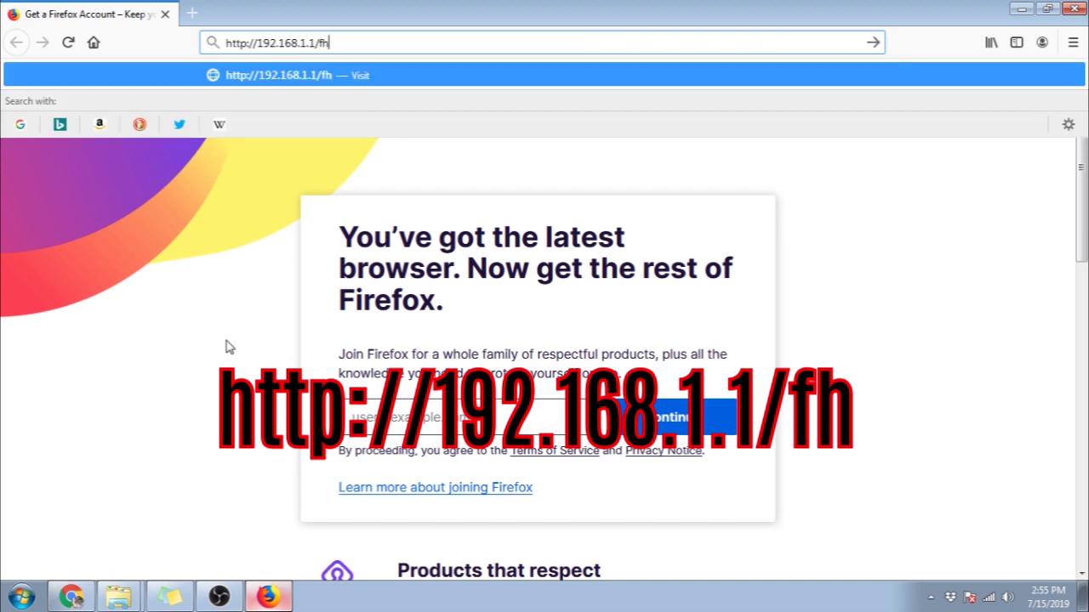
key(Return)
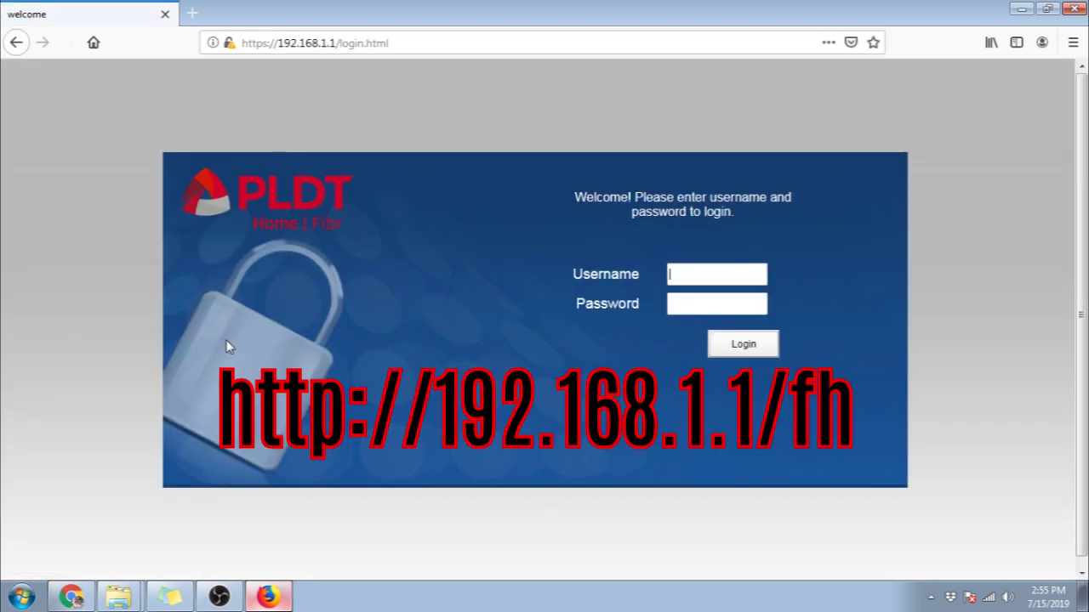
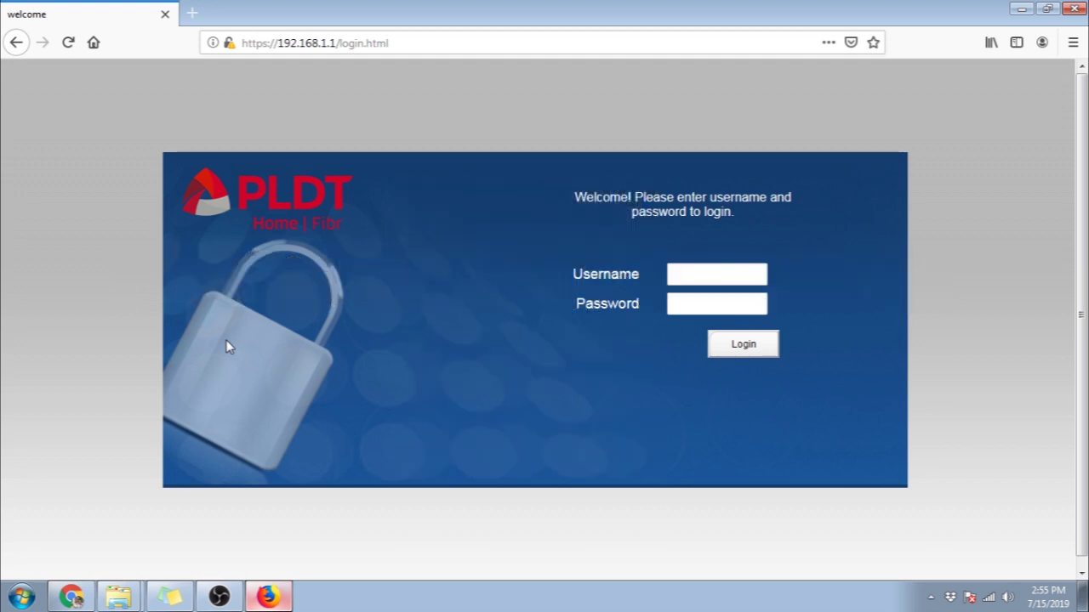
Step: Paste the superadmin username and password into the 192.168.1.1 router login form
key(ctrl+v)
click(689, 306)
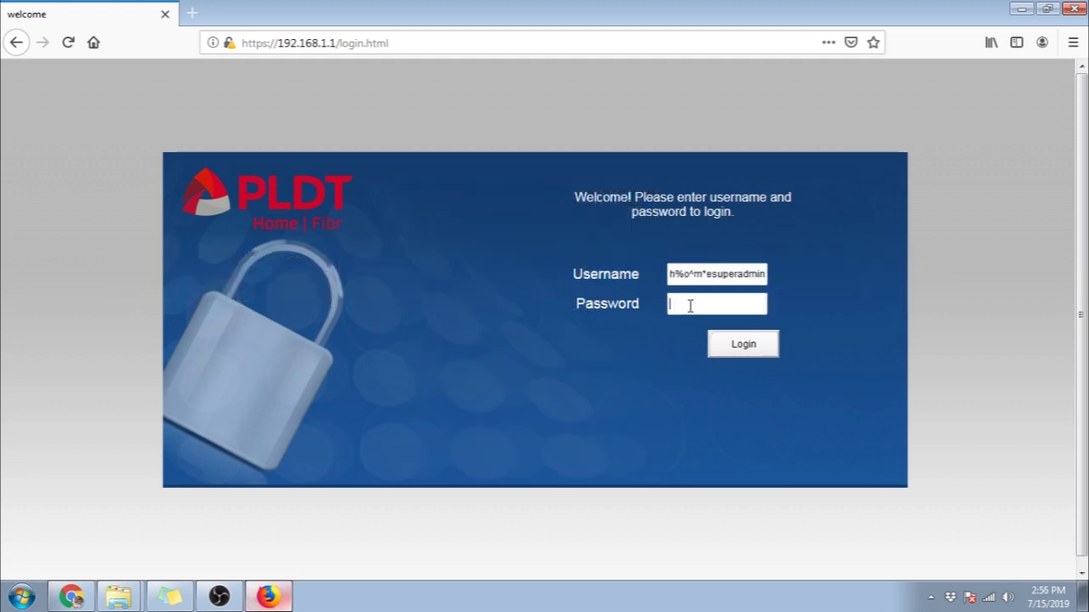
key(ctrl+v)
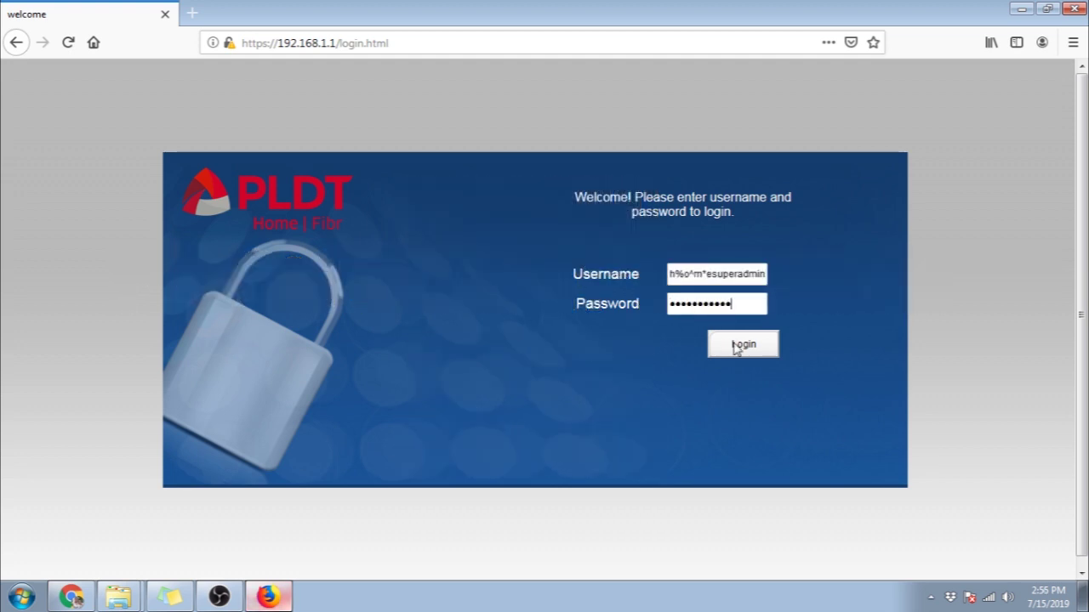
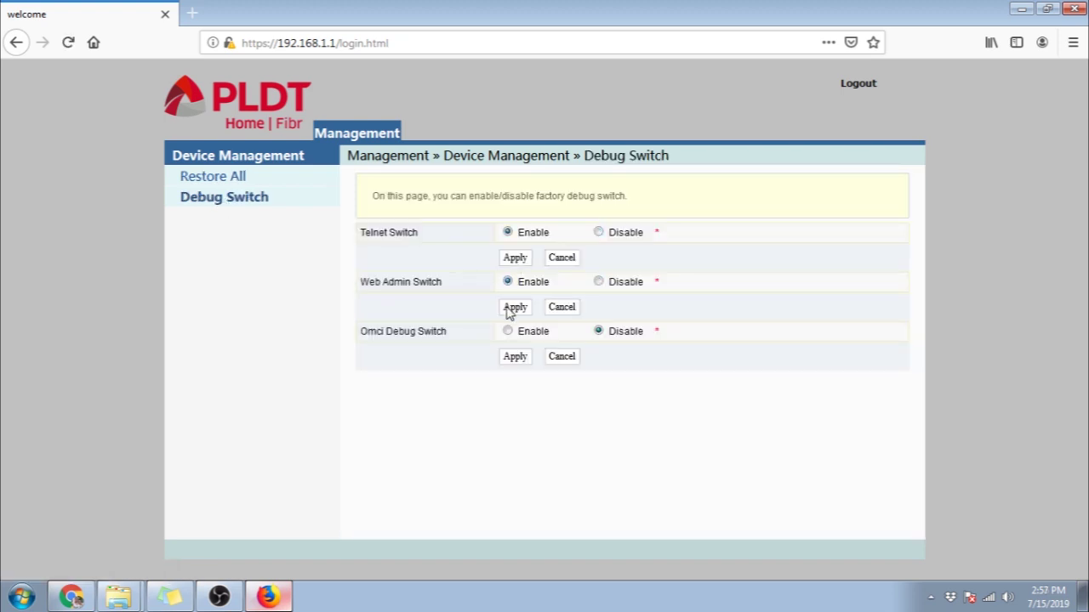
Step: Apply the enabled Web Admin Switch setting on the Debug Switch page
click(510, 309)
click(21, 597)
Step: Launch Command Prompt as administrator and run telnet 192.168.1.1, which fails as unrecognized
text(cmd)
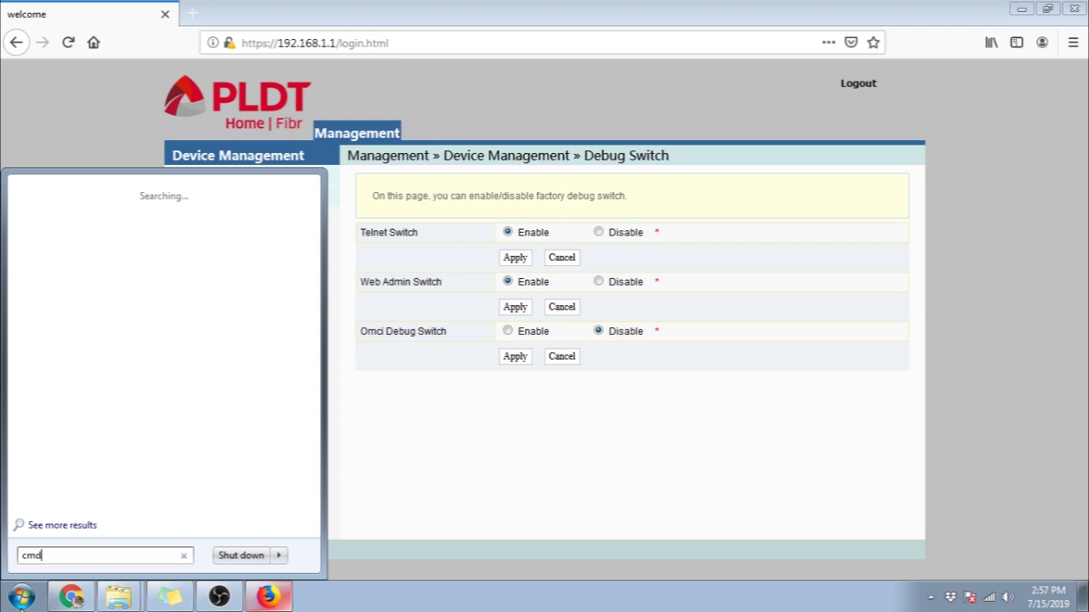
key(ctrl+shift+Return)
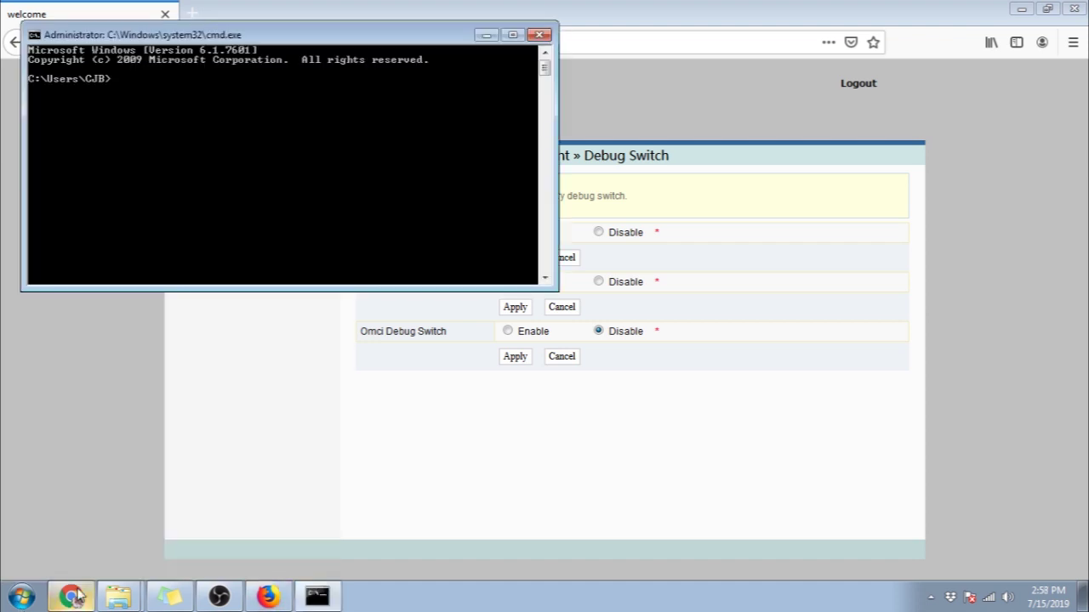
text(telnet)
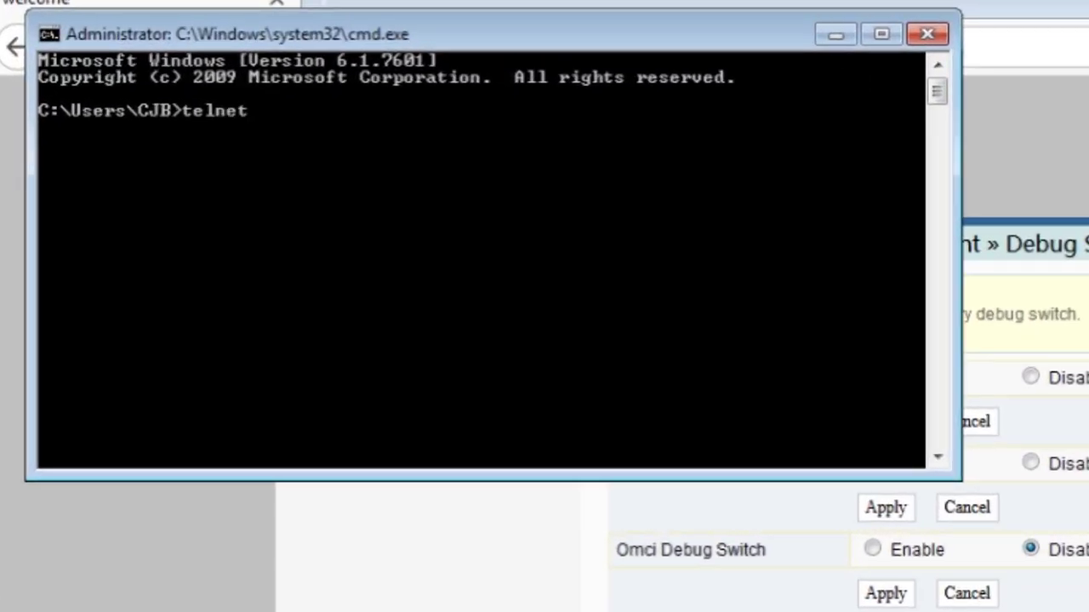
text( 192.168)
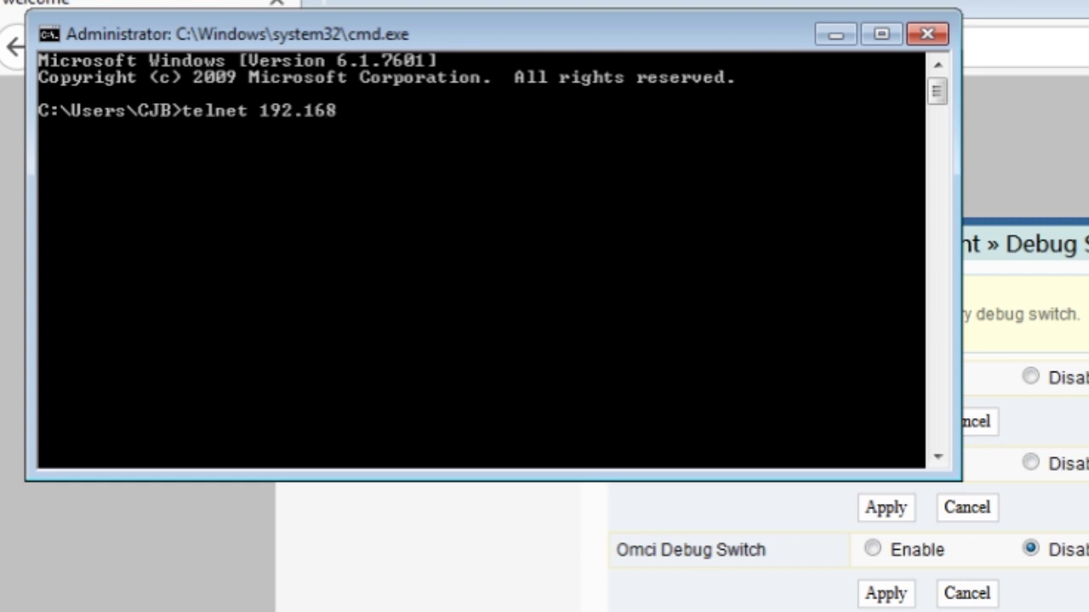
text(.1.1)
key(Return)
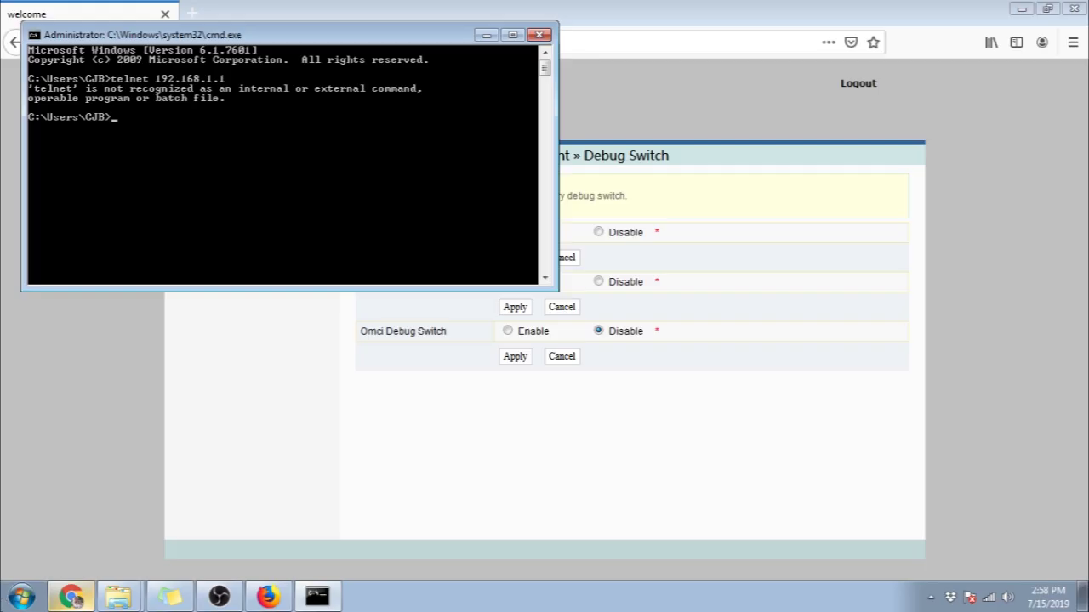
Step: Open 'Turn Windows features on or off' by searching 'fea' in Control Panel
click(19, 595)
click(262, 415)
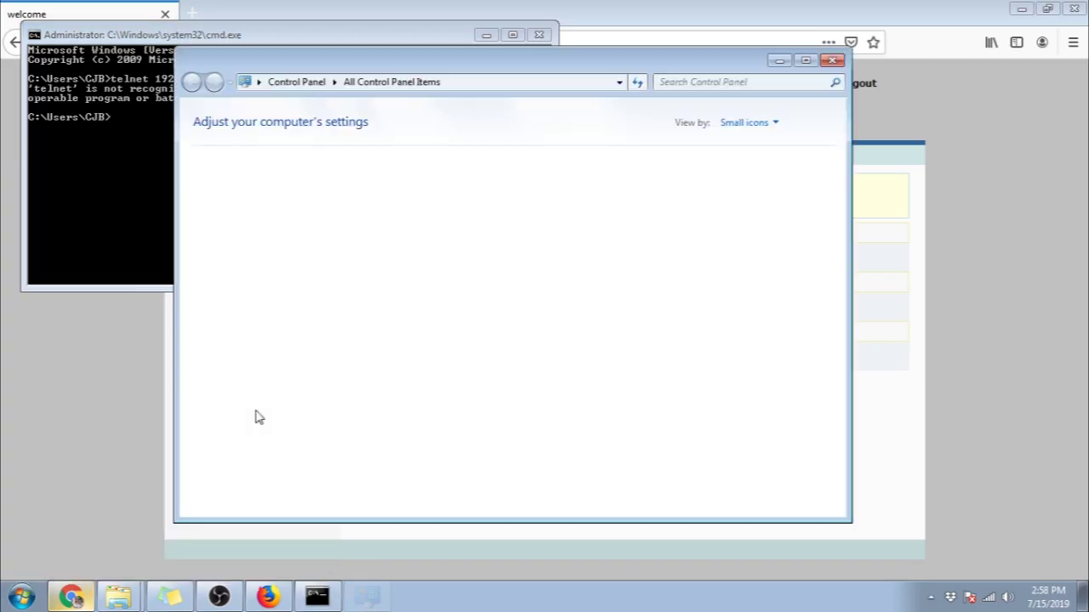
click(717, 82)
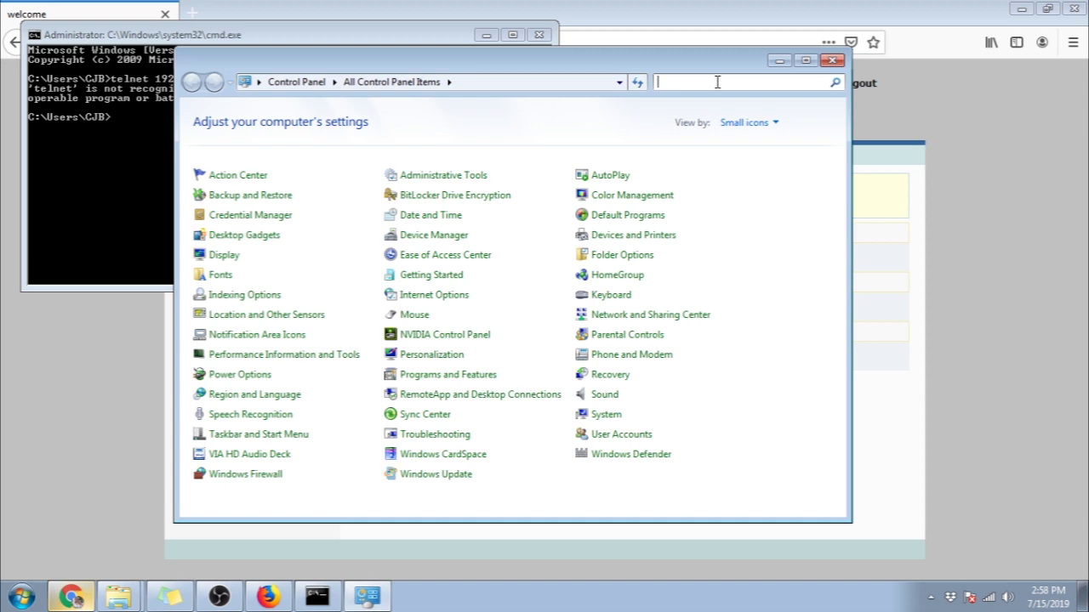
text(fea)
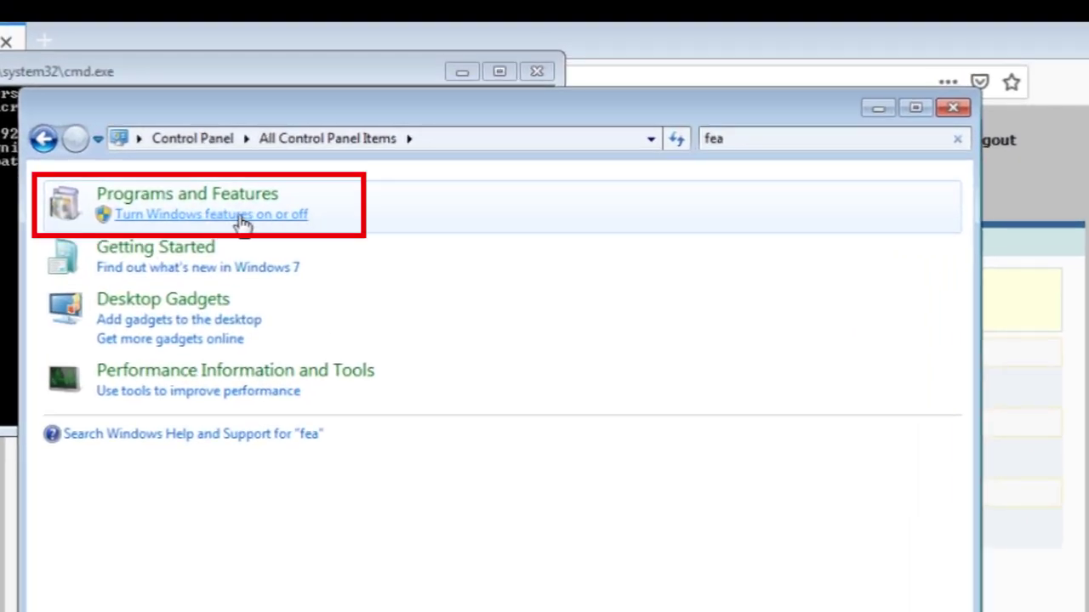
click(332, 135)
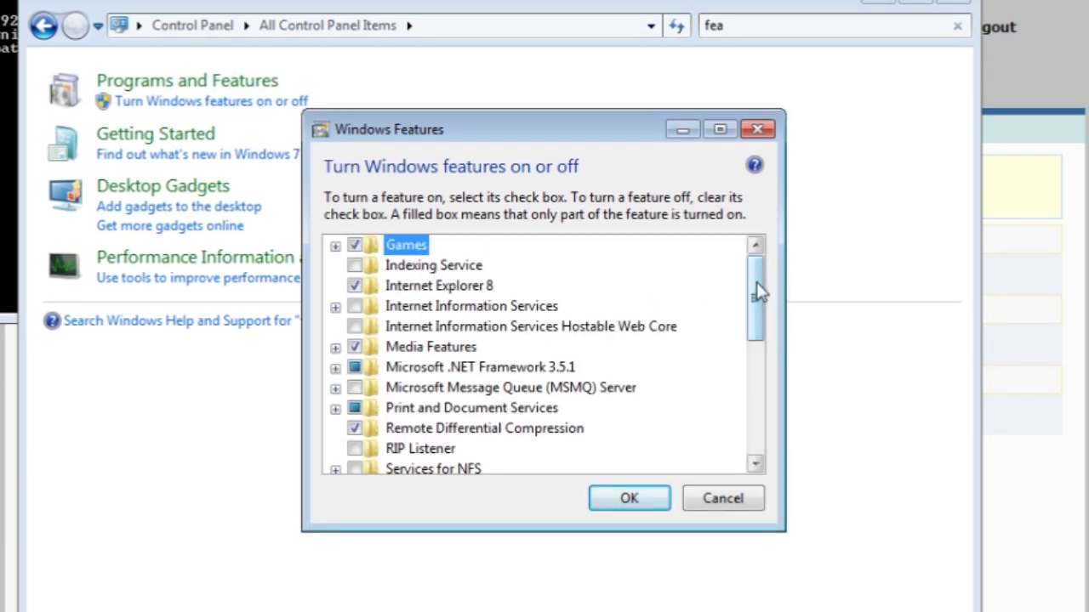
Step: Enable the Telnet Client feature, confirm it, and recall the telnet 192.168.1.1 command
drag(757, 292, 756, 349)
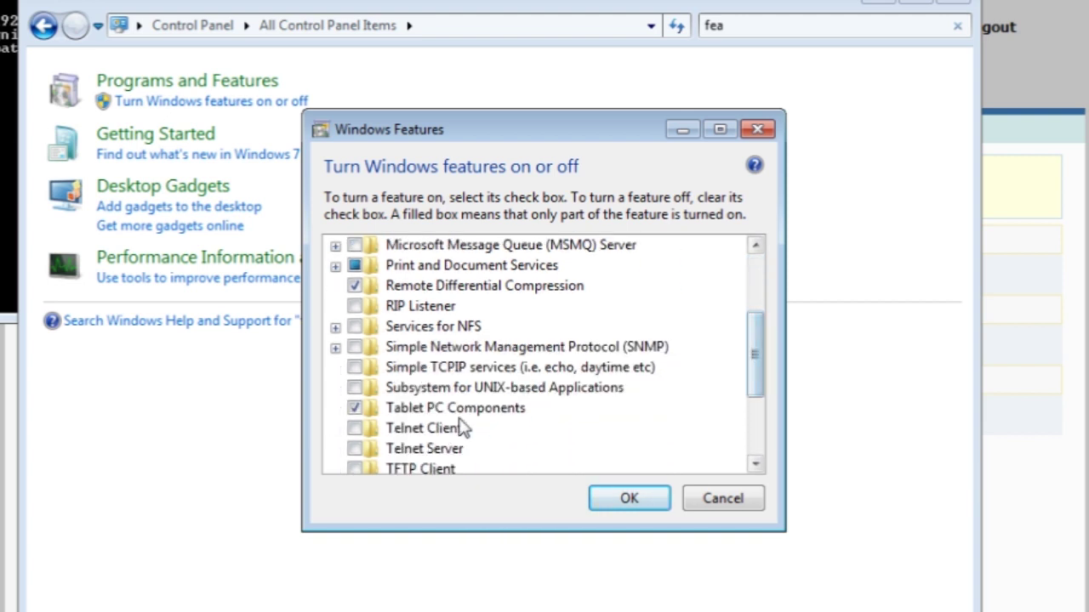
click(354, 430)
click(627, 496)
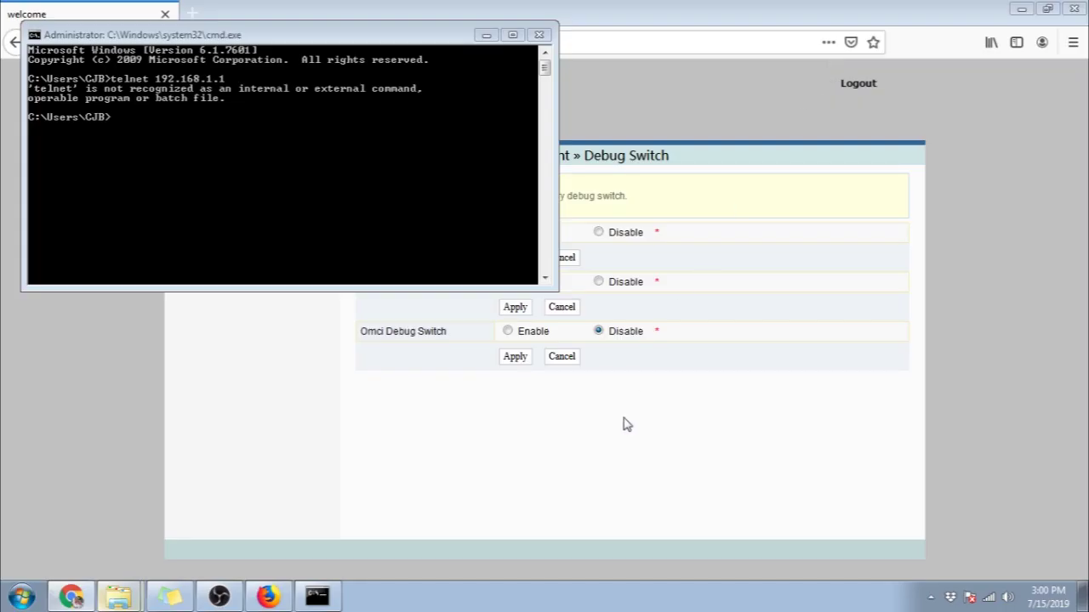
click(292, 174)
key(Up)
Step: Connect to 192.168.1.1 over telnet and log in with the router's login name and password
key(Return)
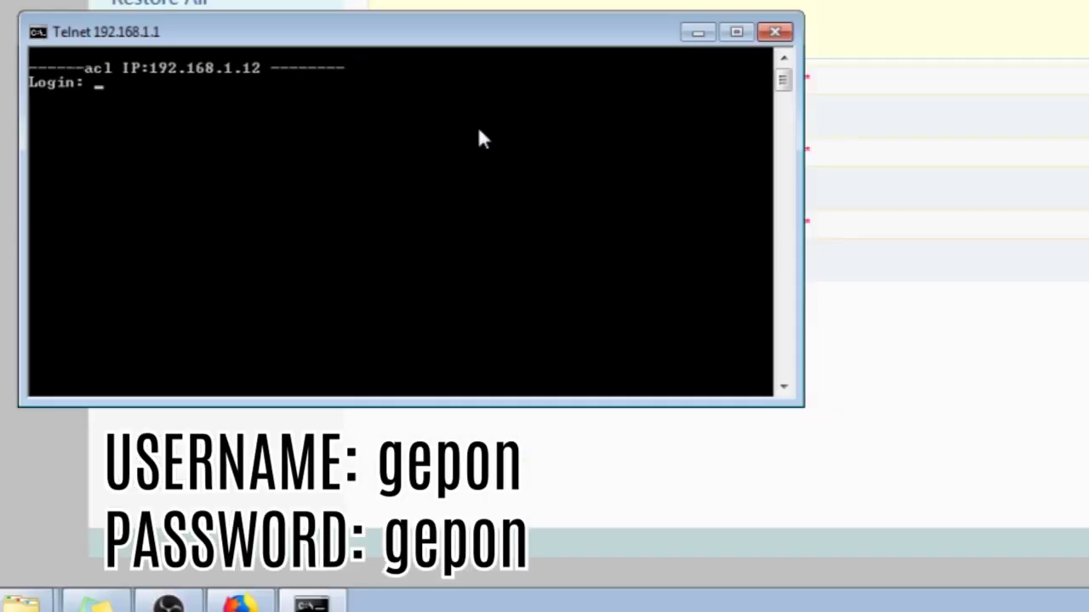
text(gepon)
key(Return)
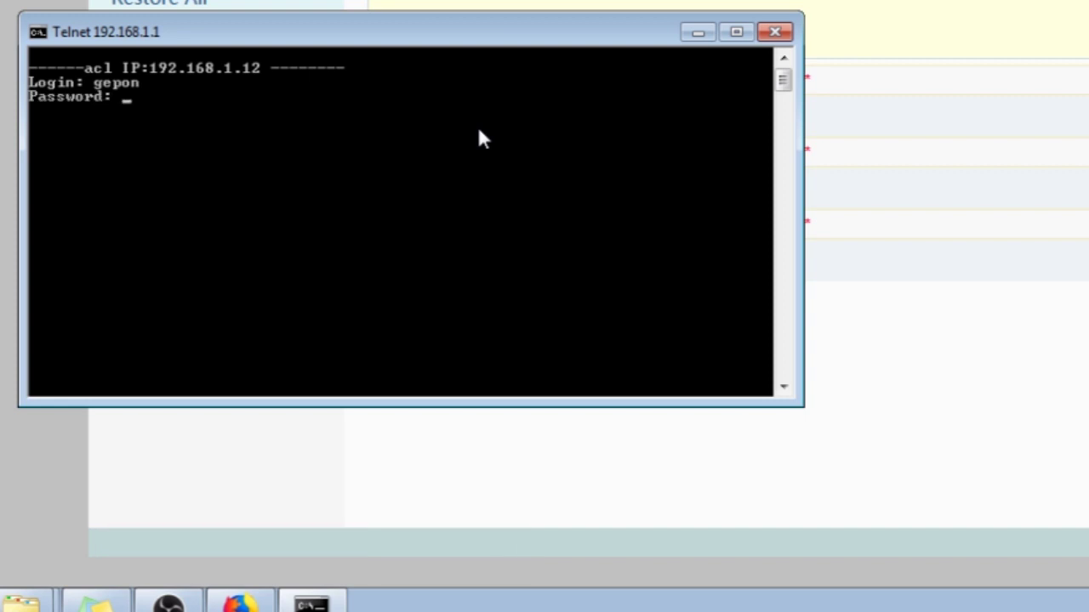
text(gepon)
key(Return)
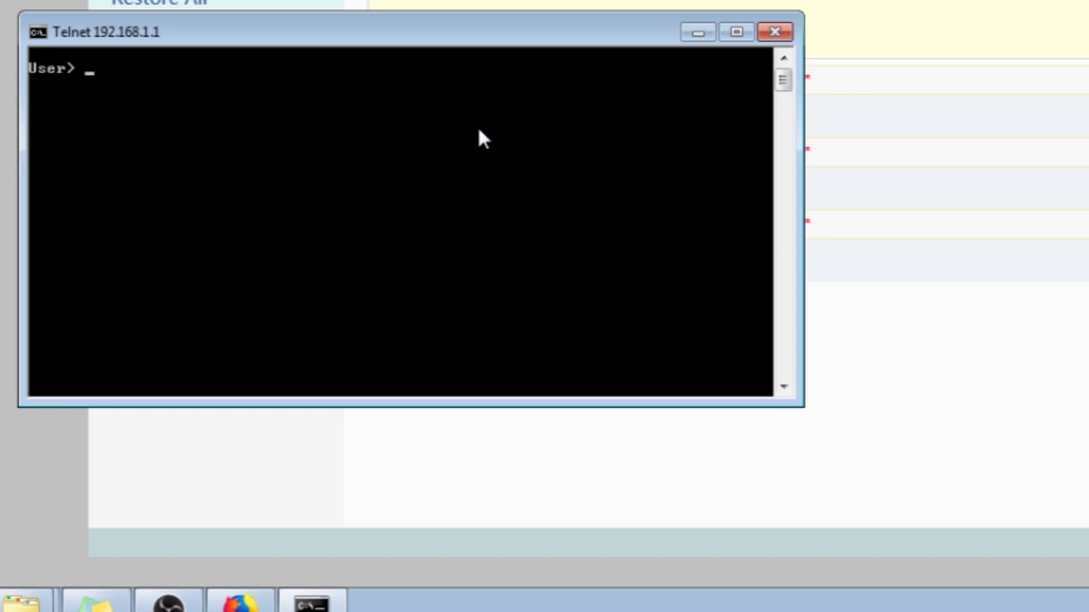
Step: Enter the router's privileged mode with 'enable' and its password
text(enable)
key(Return)
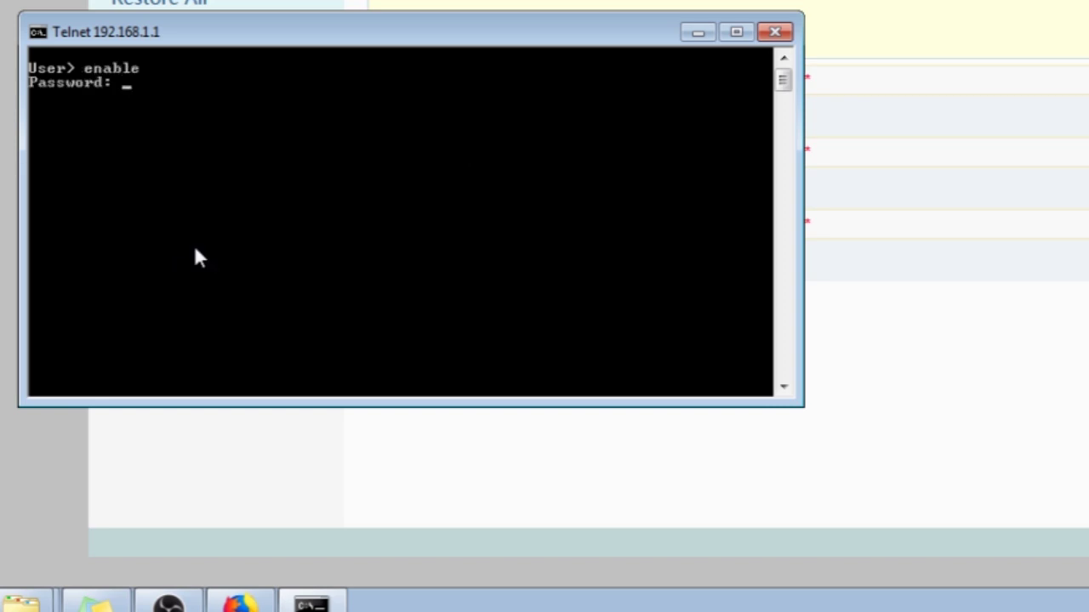
text(*****)
key(Return)
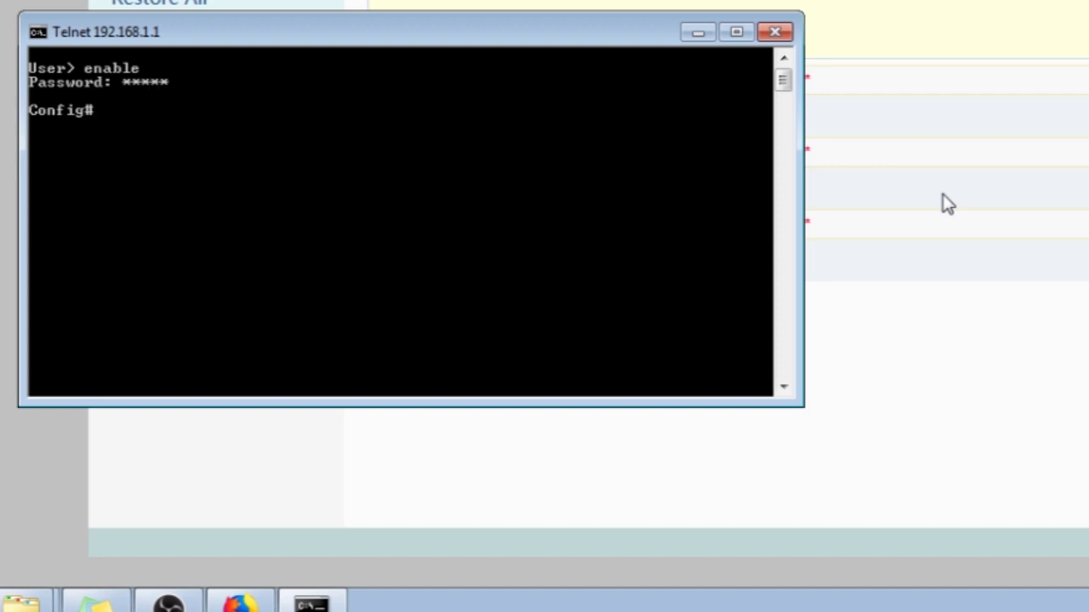
Step: Switch to the web config section and run 'get web admin username adminpldt' to reveal the password
text(cd web)
key(Return)
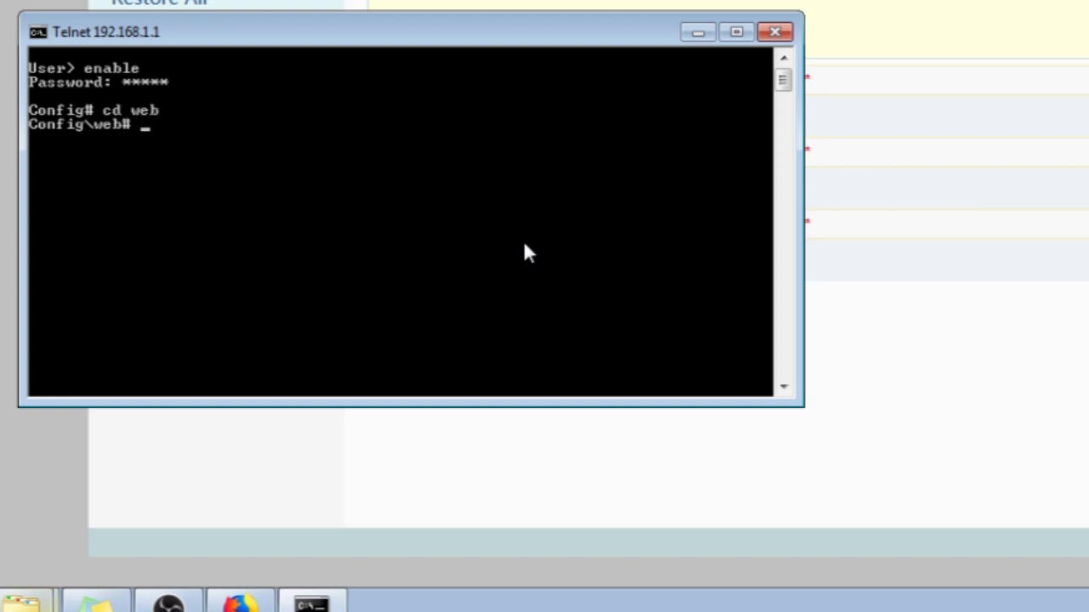
text(get web admi)
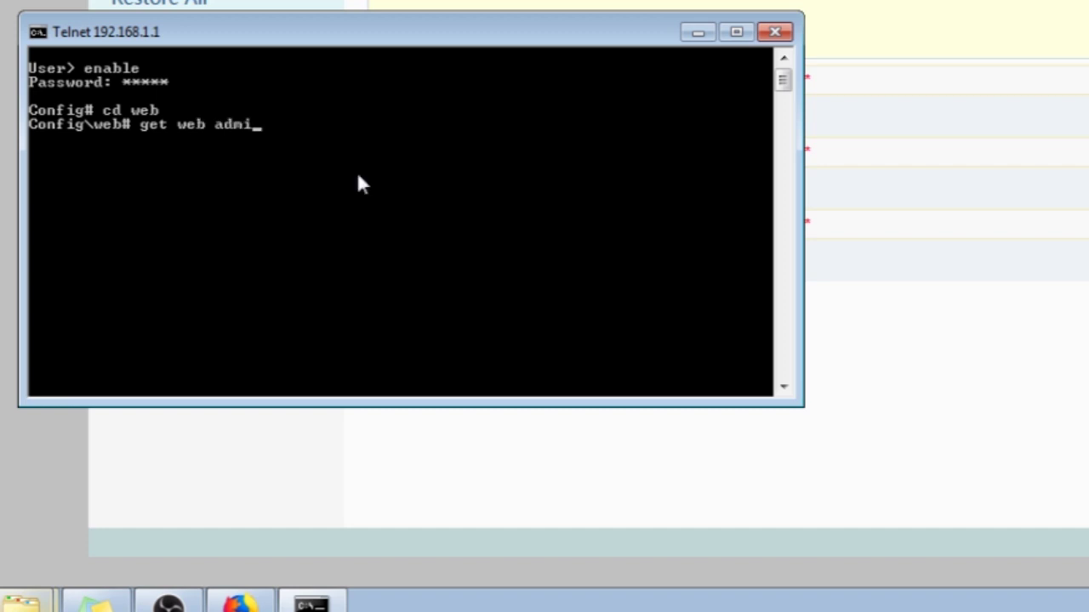
text(n username adminp)
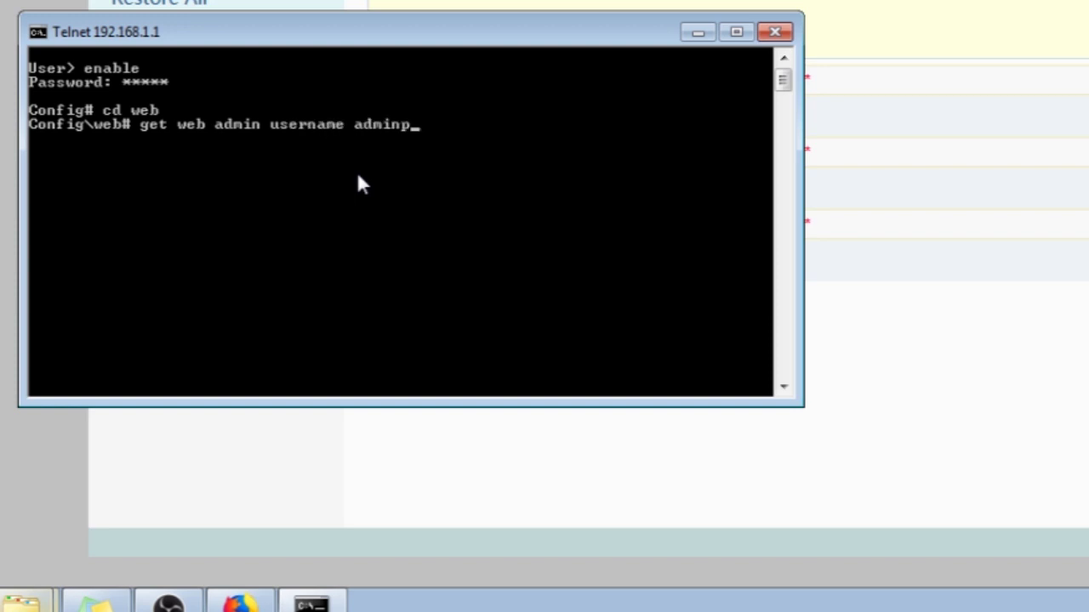
text(ldt)
key(Return)
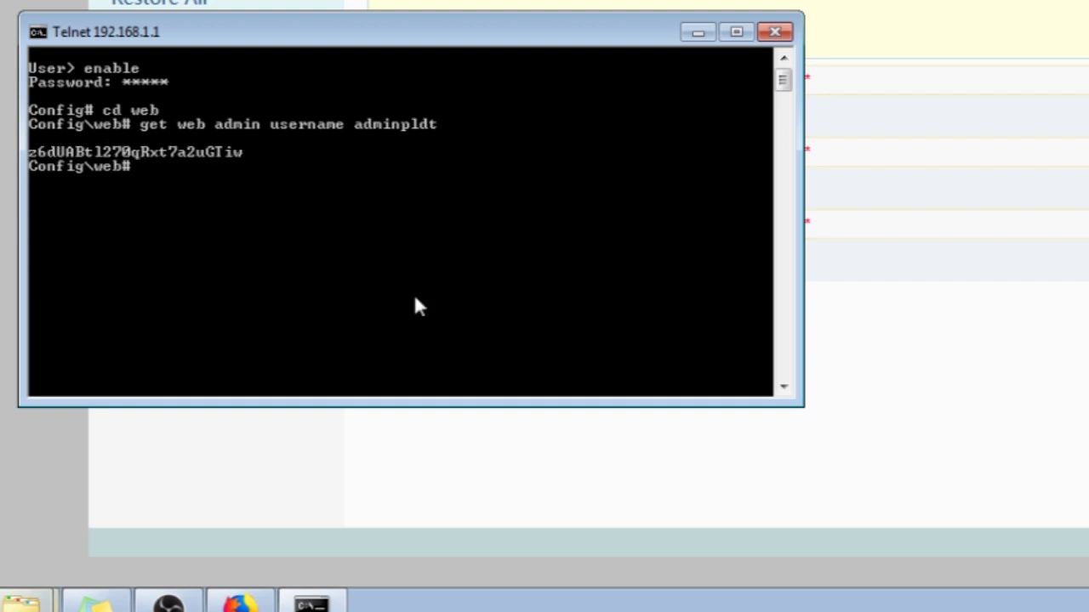
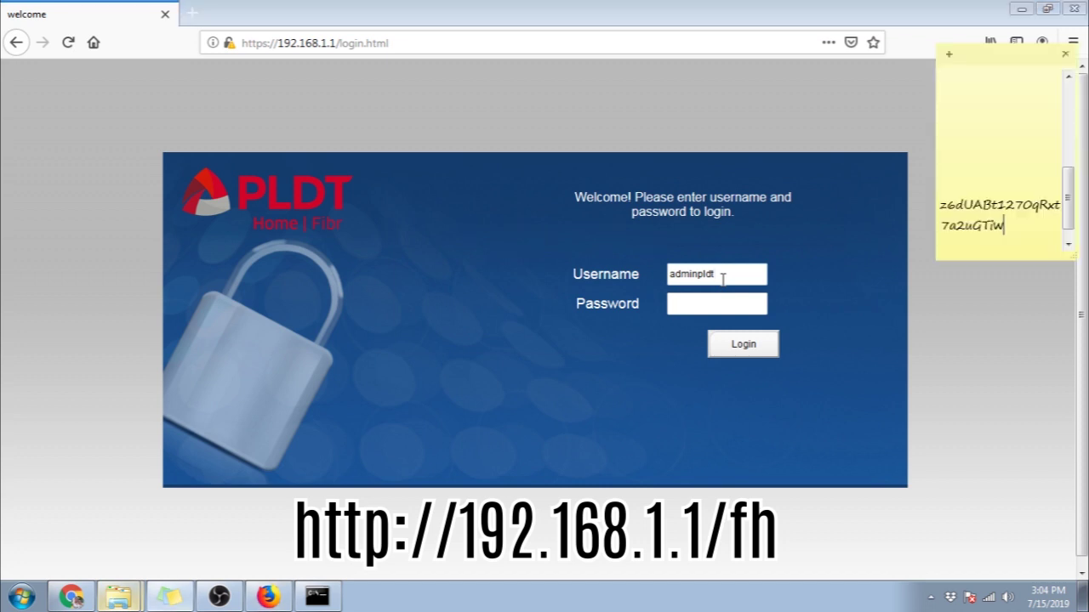
Step: Log into the router admin with the password copied from the sticky note
drag(1003, 226, 910, 201)
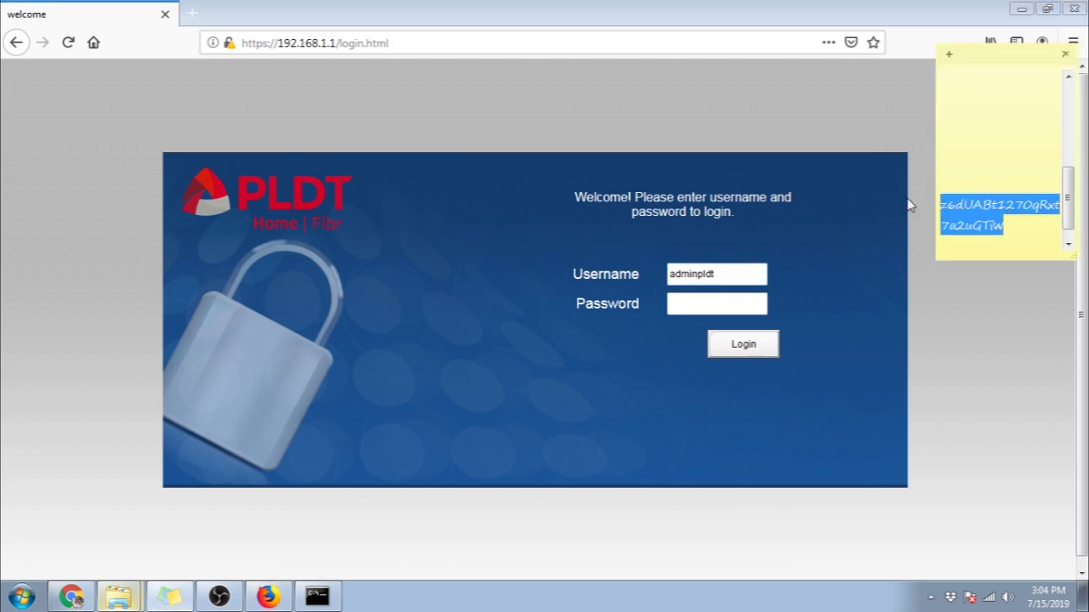
click(737, 303)
key(ctrl+v)
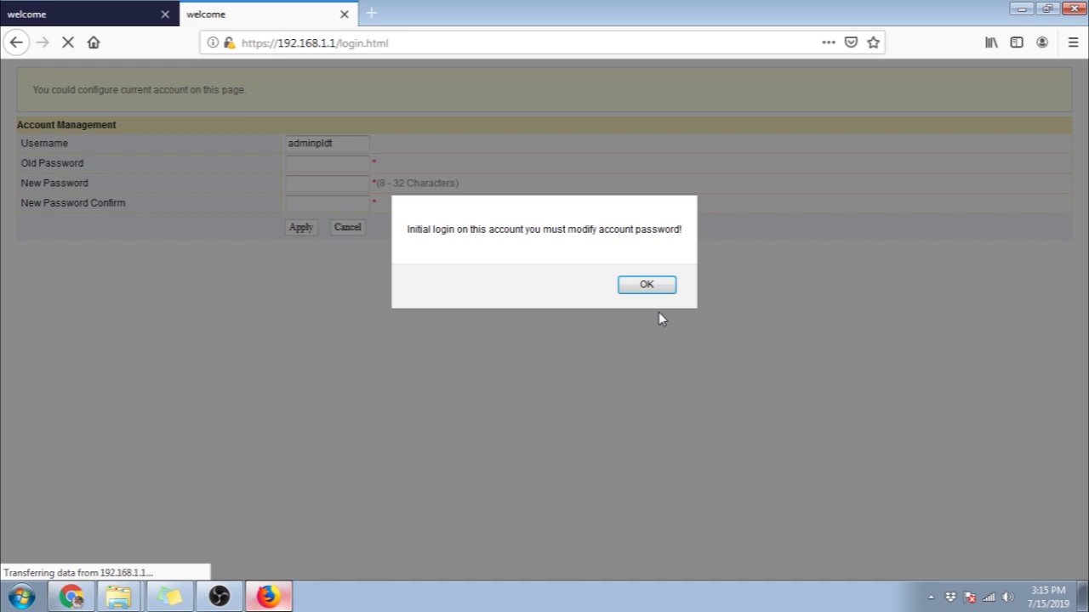
Step: Dismiss the warning and change the admin password, pasting the old one and confirming the new
click(650, 289)
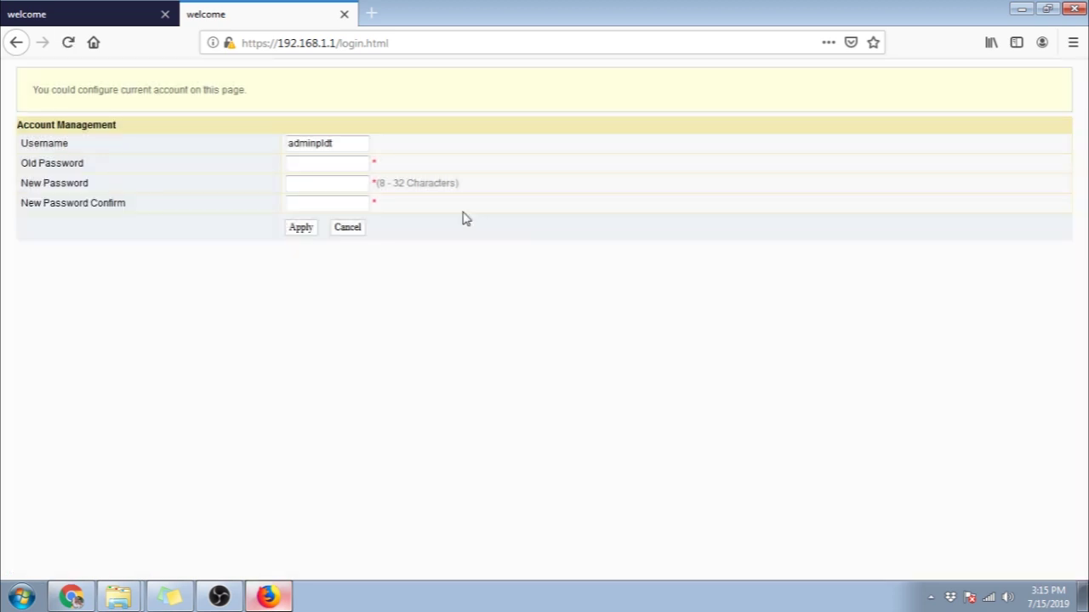
key(ctrl+v)
click(341, 181)
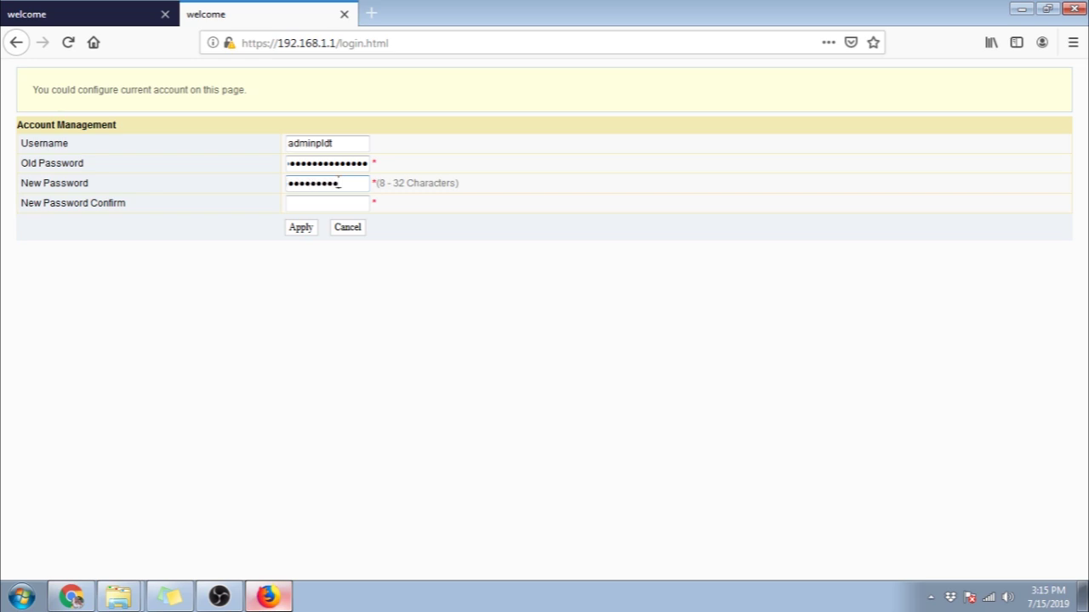
key(Tab)
text(*******)
click(301, 228)
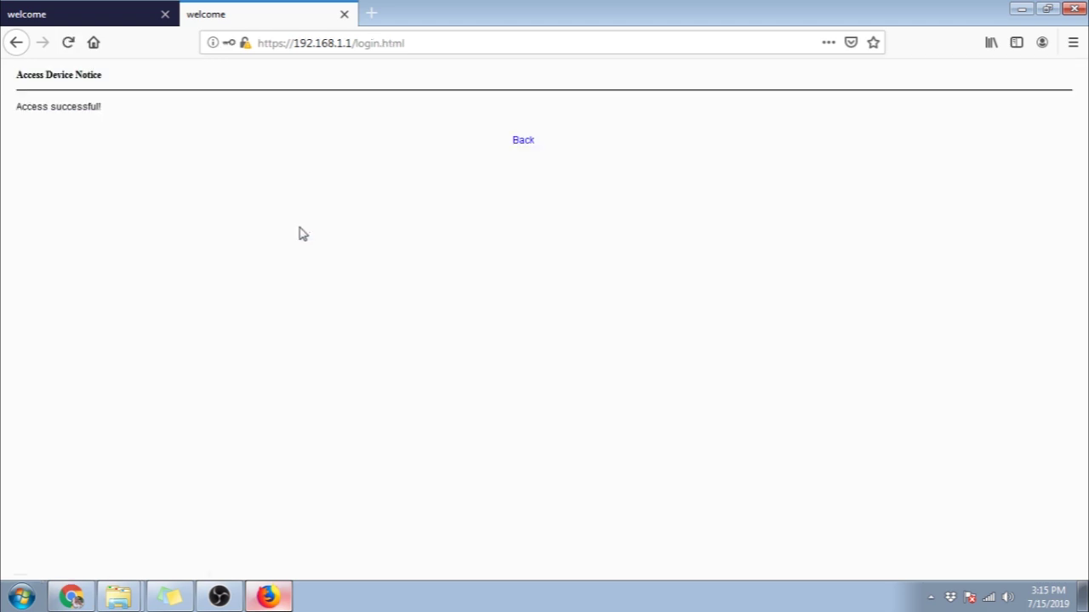
click(522, 141)
Step: Sign back in with the suggested admin username and the new password
text(a)
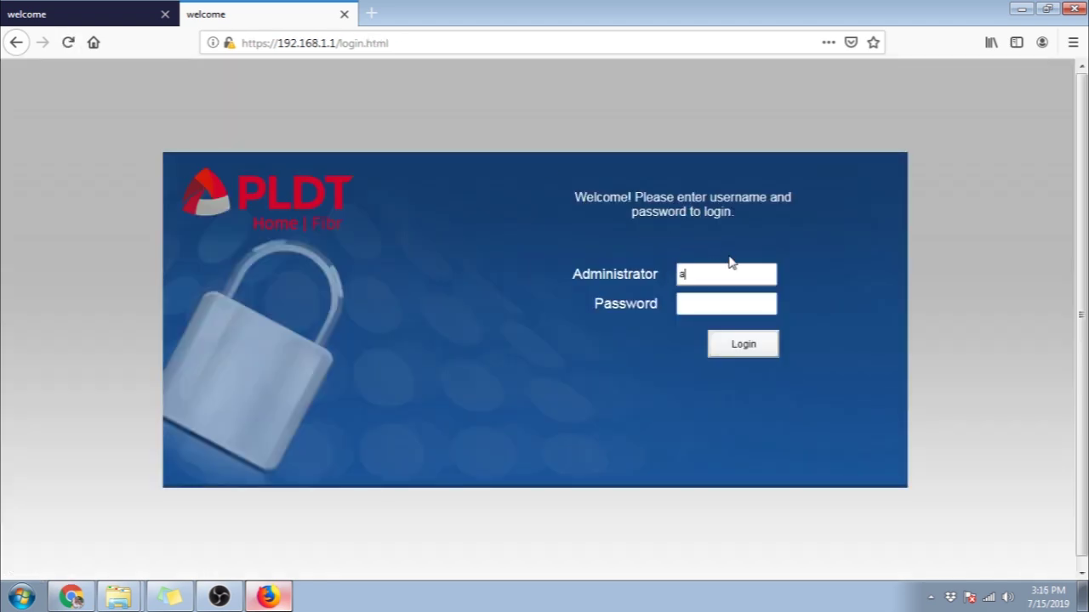
text(dminpldt)
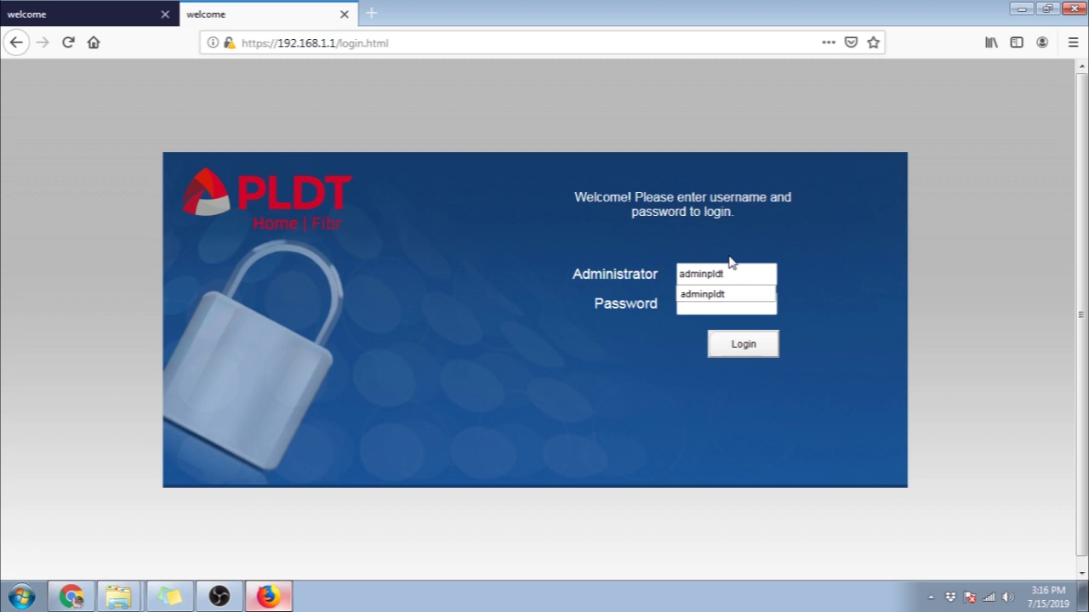
key(Tab)
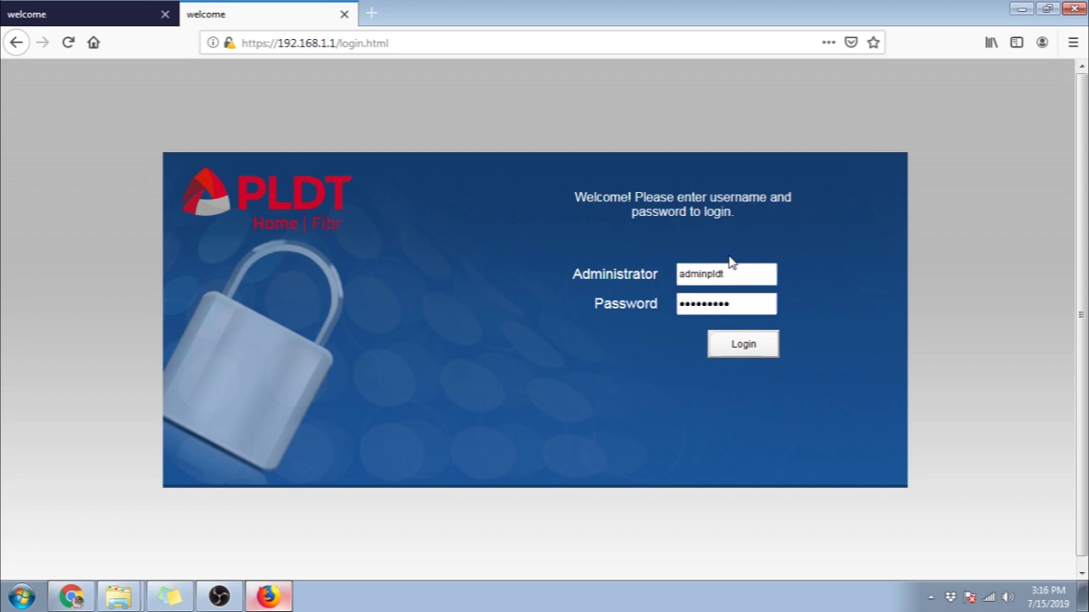
key(Return)
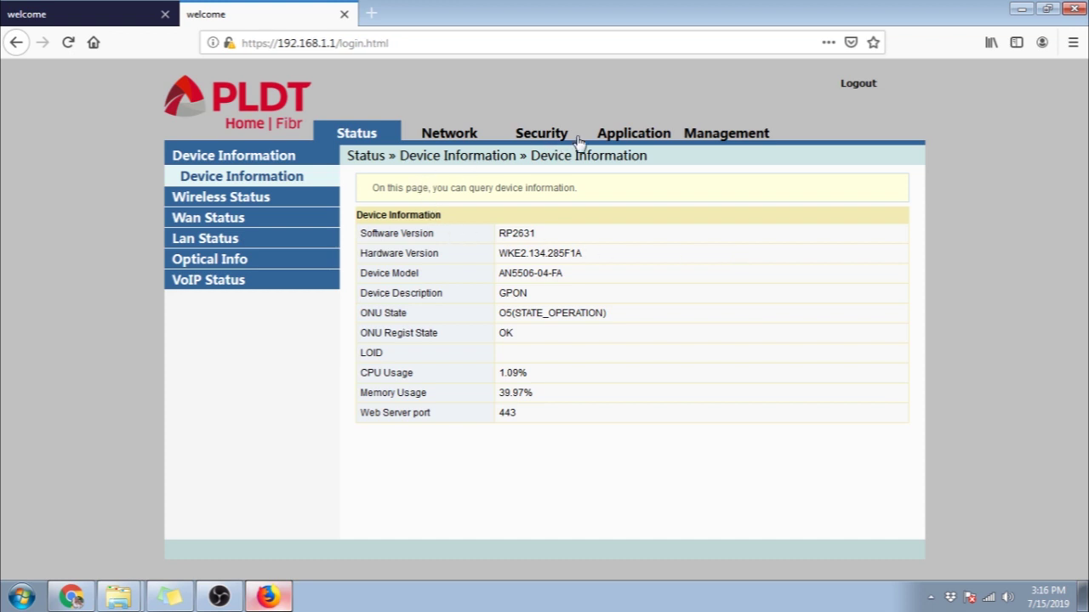
Step: Browse the Application section's Port Forwarding, Port Triggering and DDNS pages
click(619, 140)
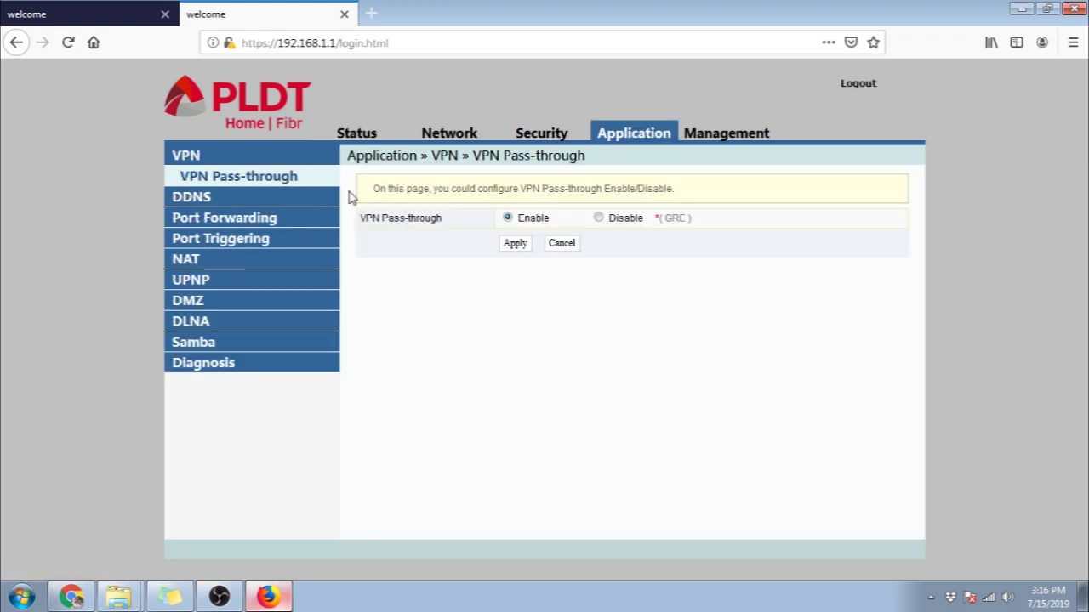
click(252, 220)
click(247, 240)
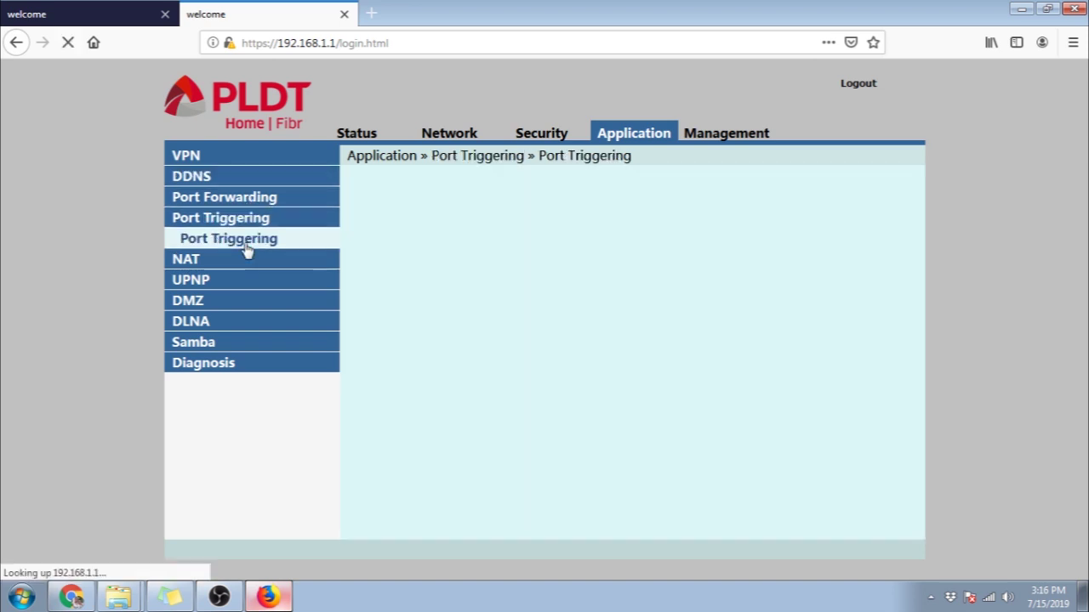
click(222, 197)
click(189, 176)
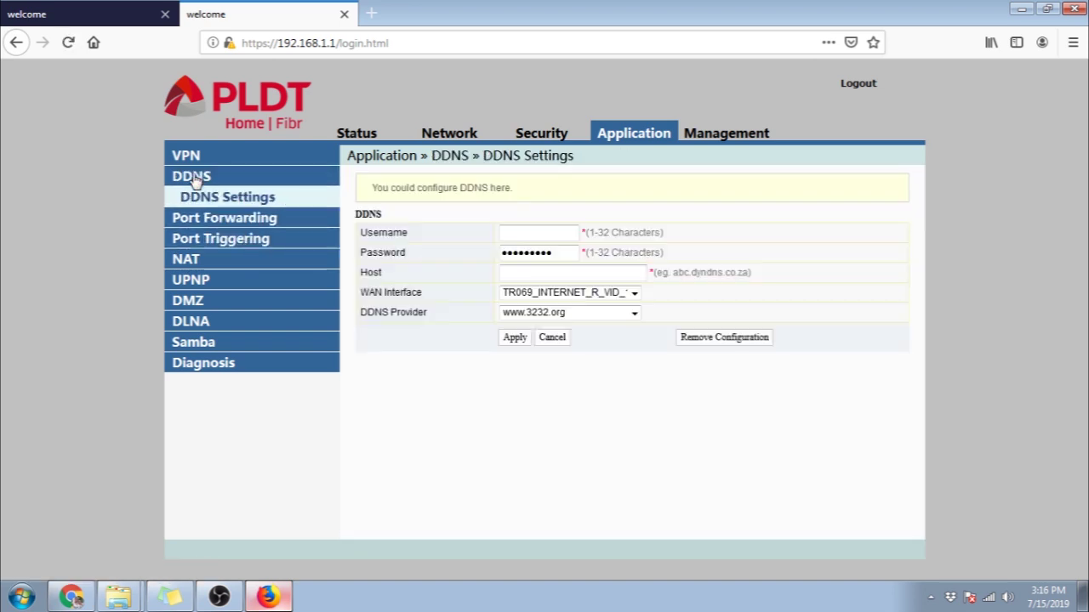
click(211, 218)
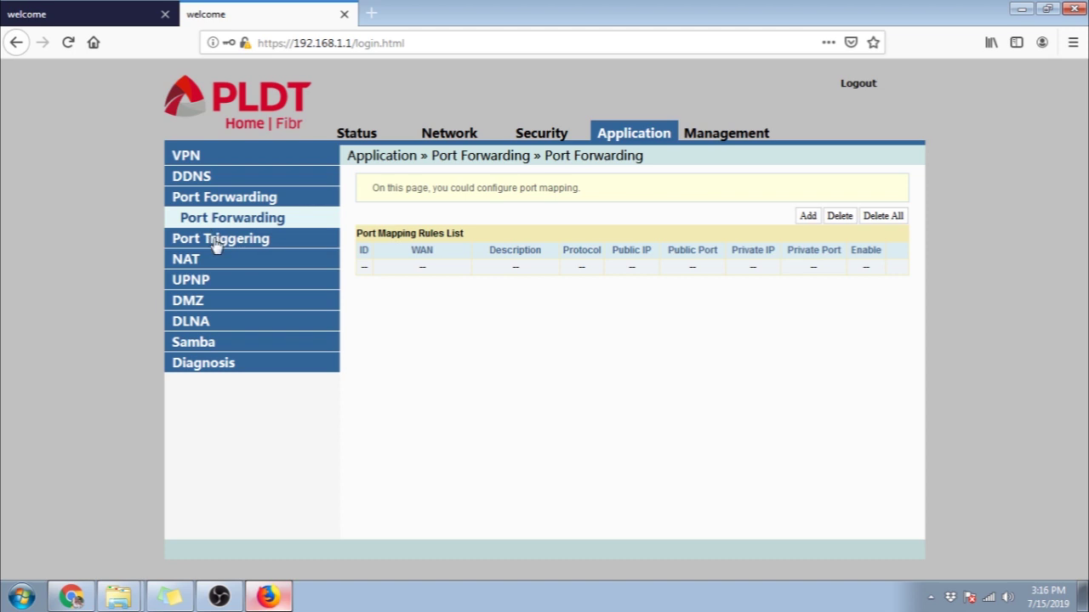
click(213, 240)
Step: View the Application NAT, UPNP, DMZ, DLNA, Samba and Diagnosis pages
click(216, 260)
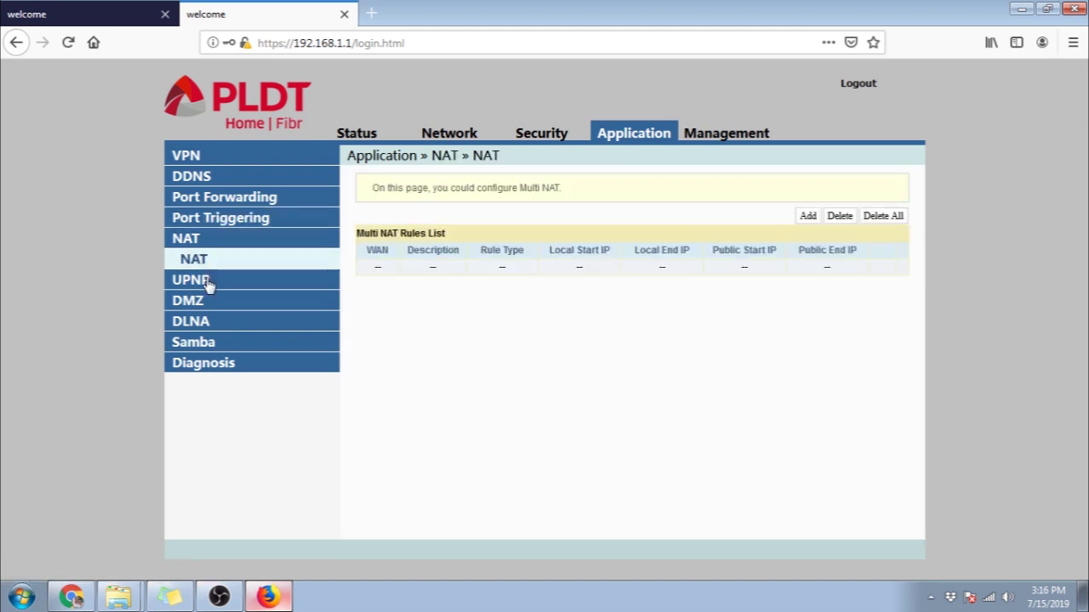
click(209, 283)
click(207, 303)
click(204, 321)
click(209, 341)
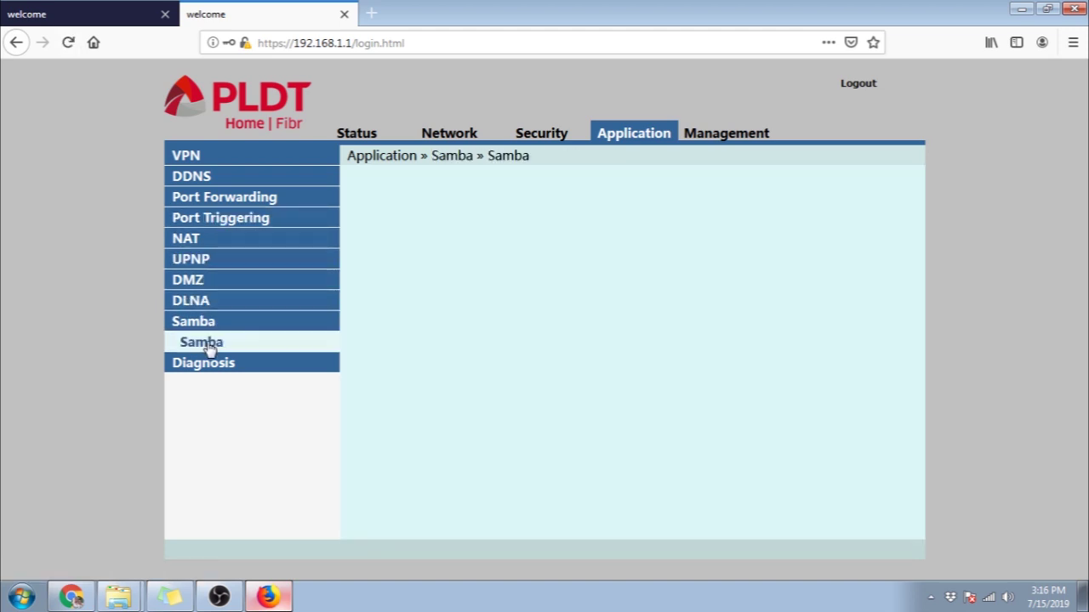
click(213, 364)
Step: Check the Status LAN info, then Network WIFI Control, WPS, LAN and BroadBand settings
click(359, 134)
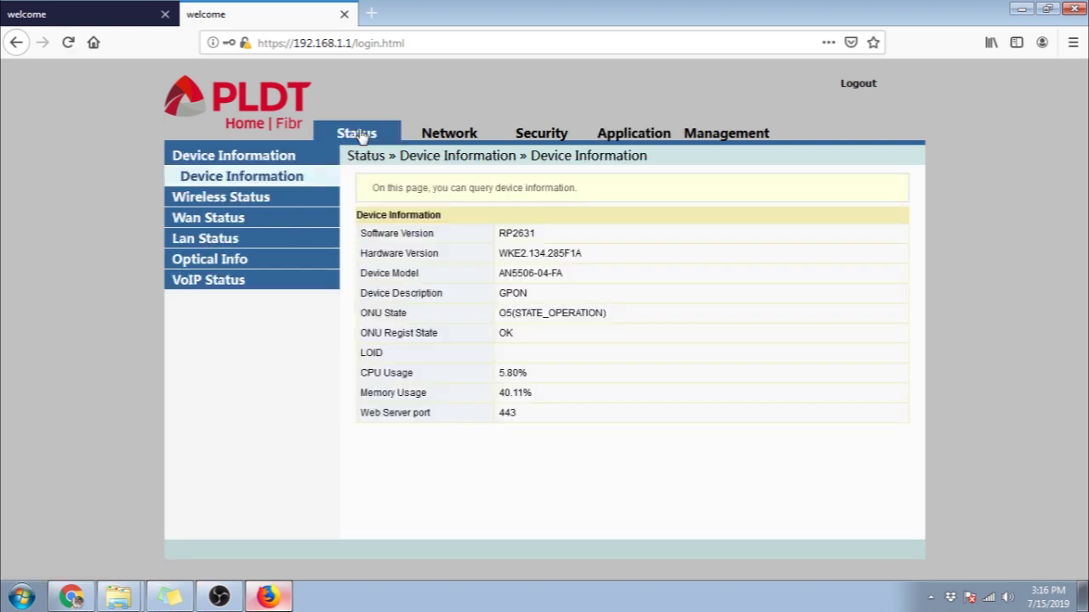
click(237, 243)
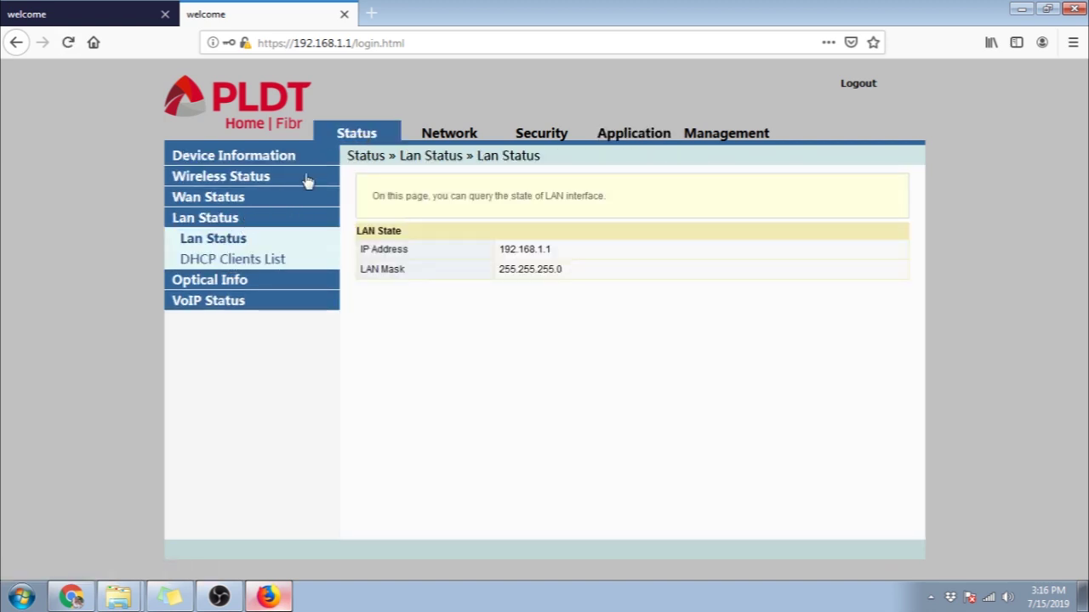
click(443, 143)
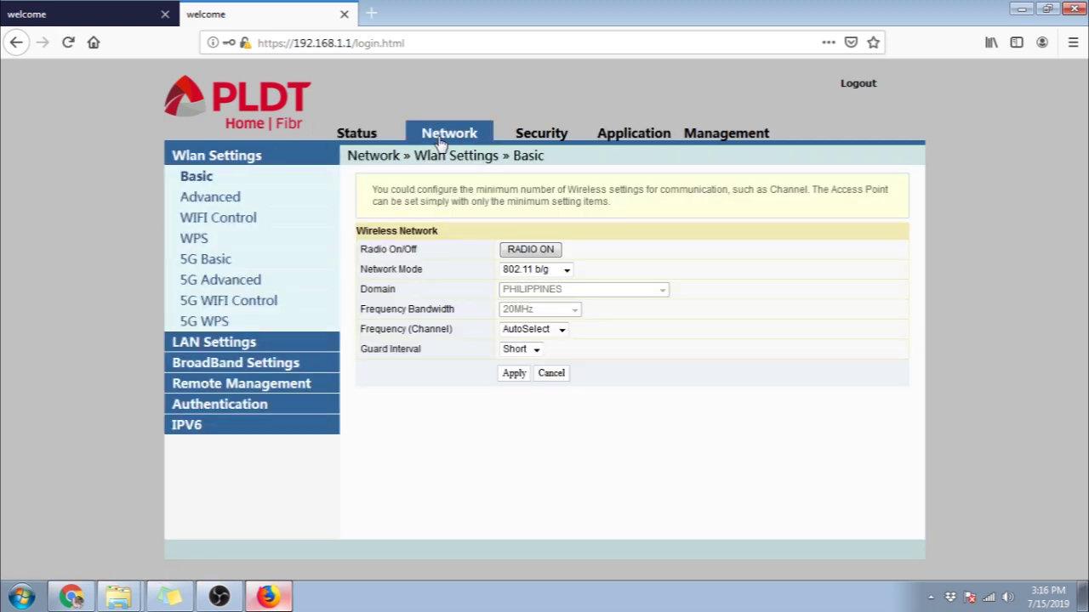
click(241, 223)
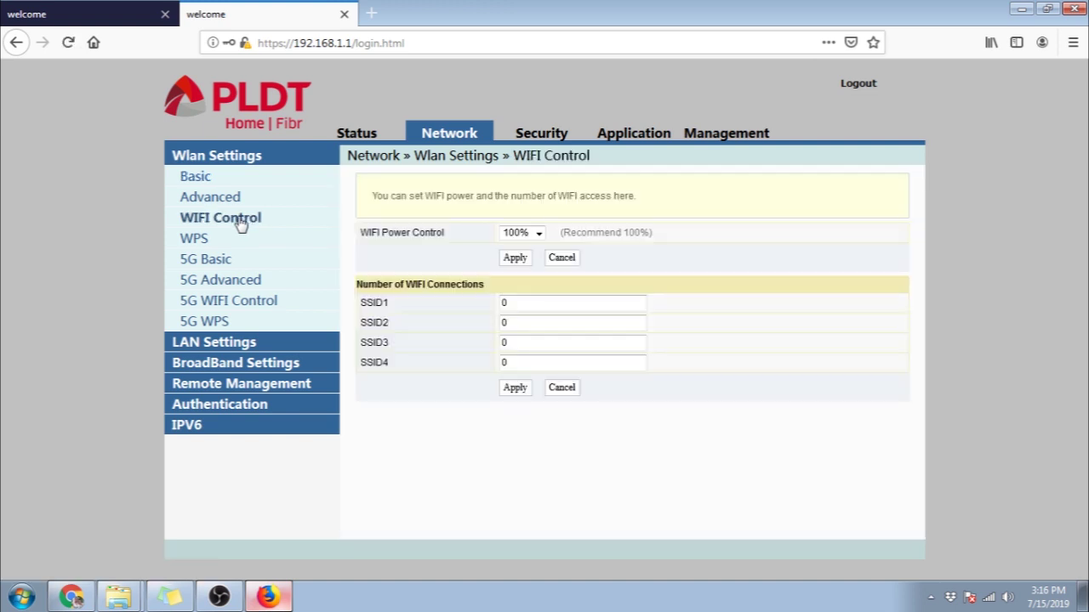
click(195, 239)
click(229, 345)
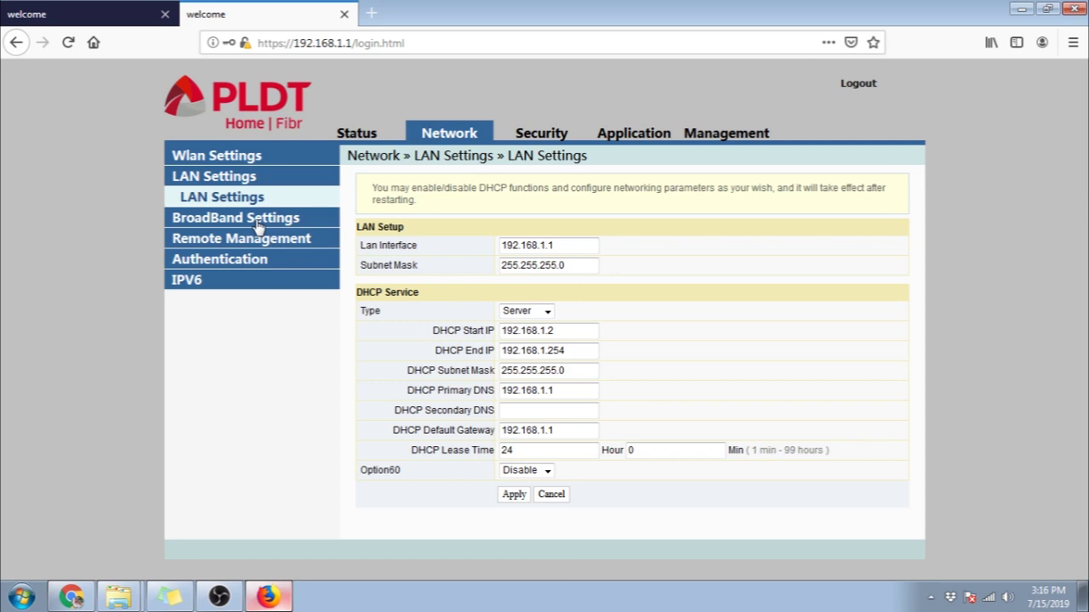
click(258, 223)
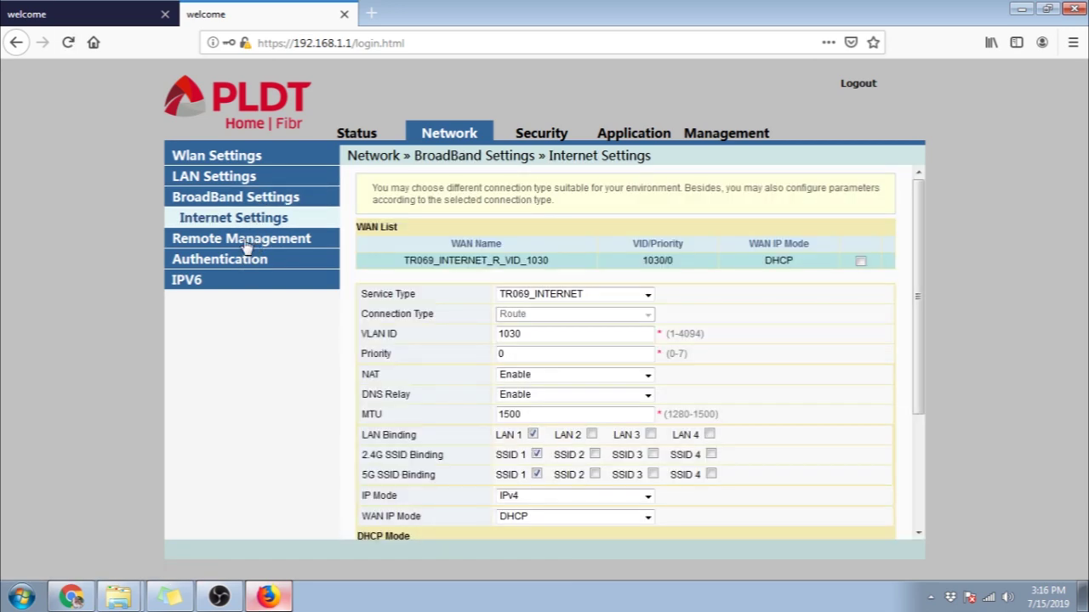